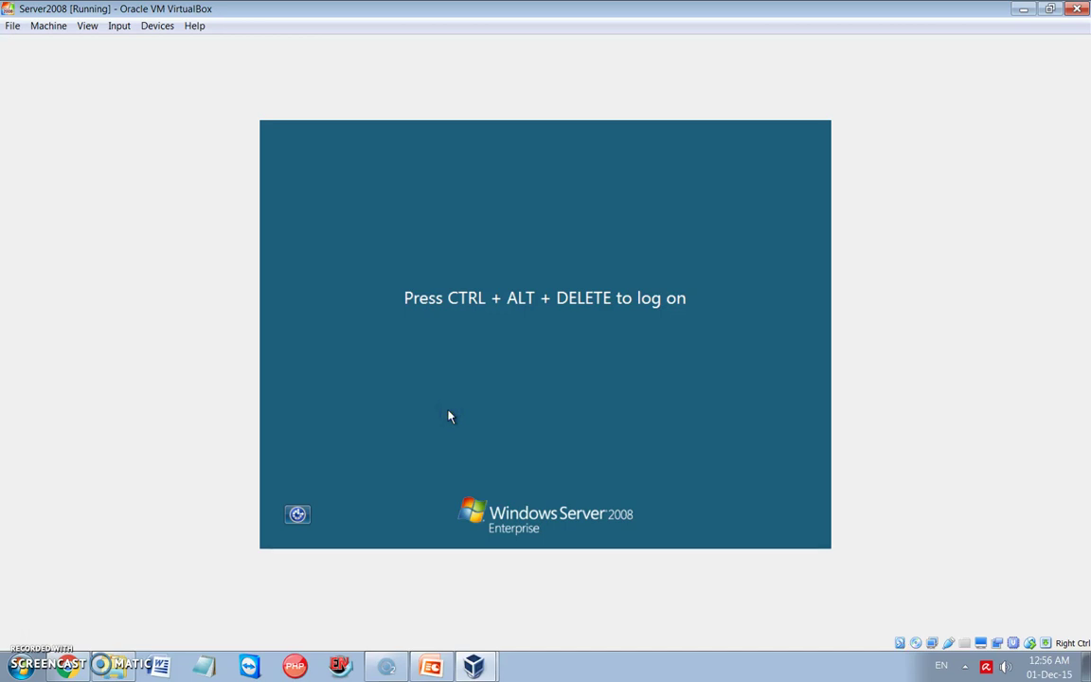
Send Ctrl-Alt-Del to the Windows Server 2008 virtual machine from the Input > Keyboard menu
left_click(119, 26)
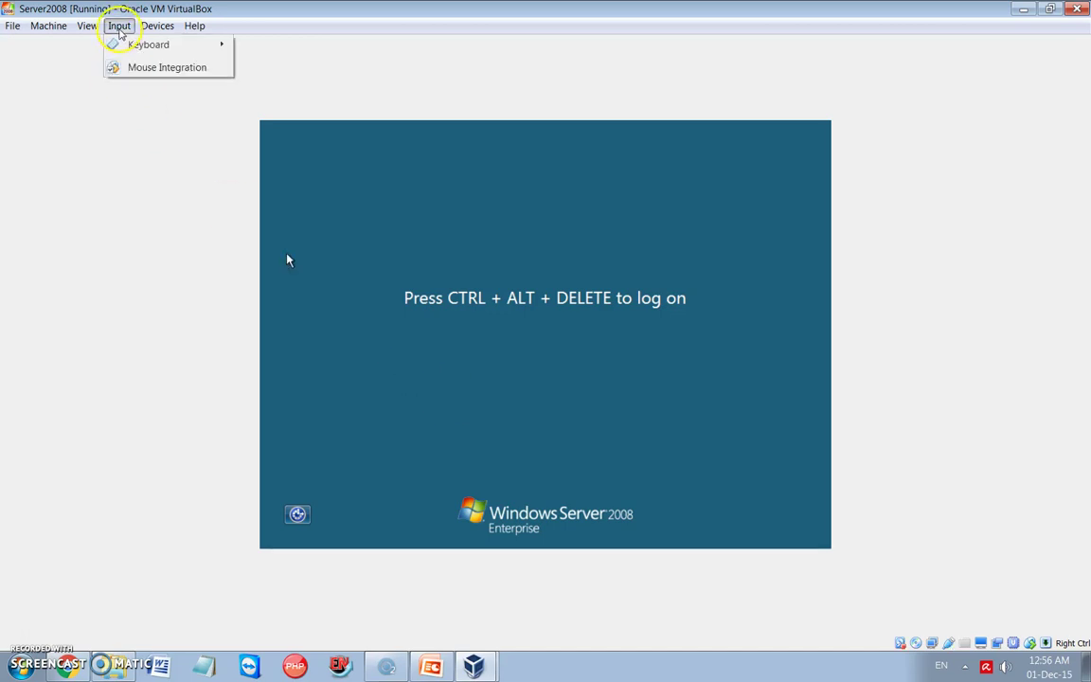
mouse_move(160, 50)
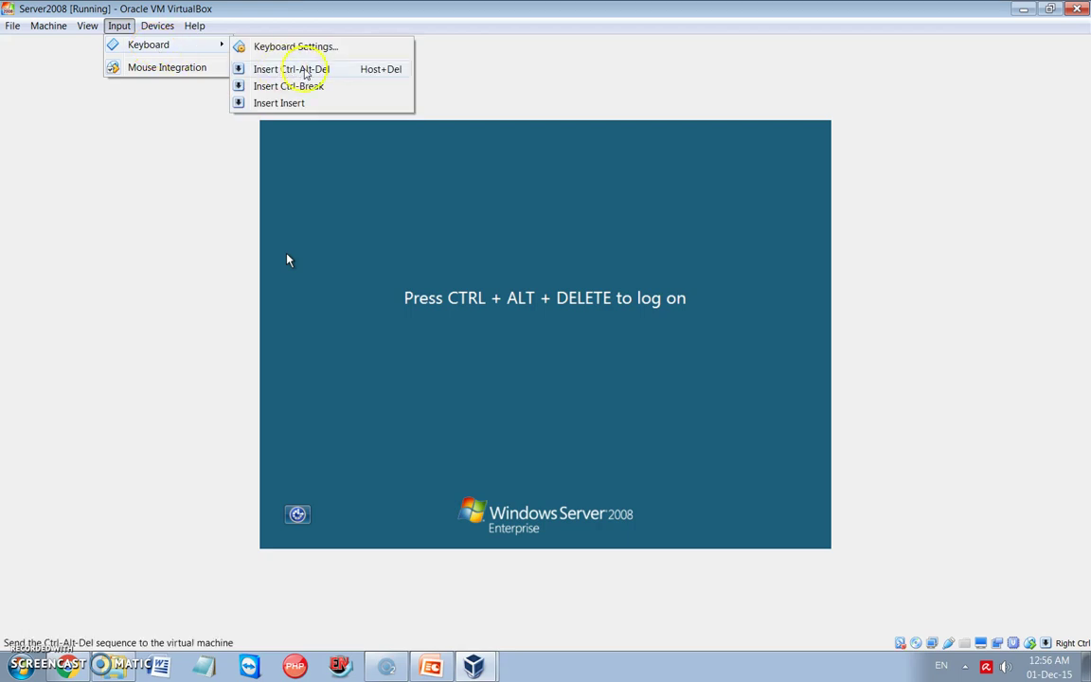
left_click(303, 70)
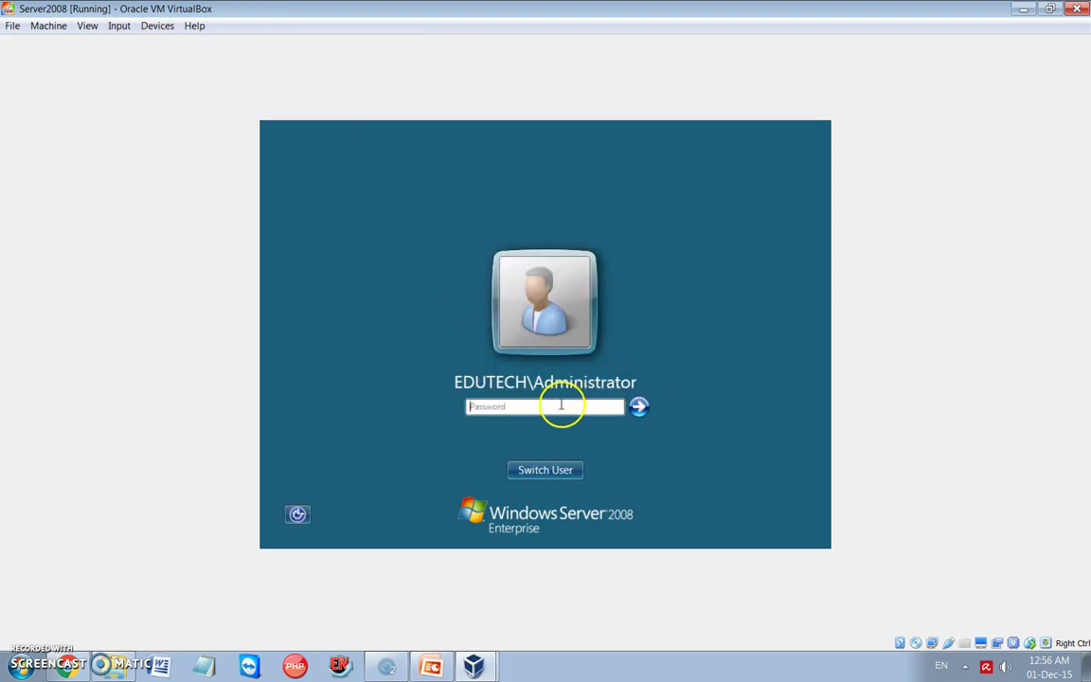
Enter the administrator account's password and log on
left_click(559, 407)
left_click(468, 392)
type("1234567")
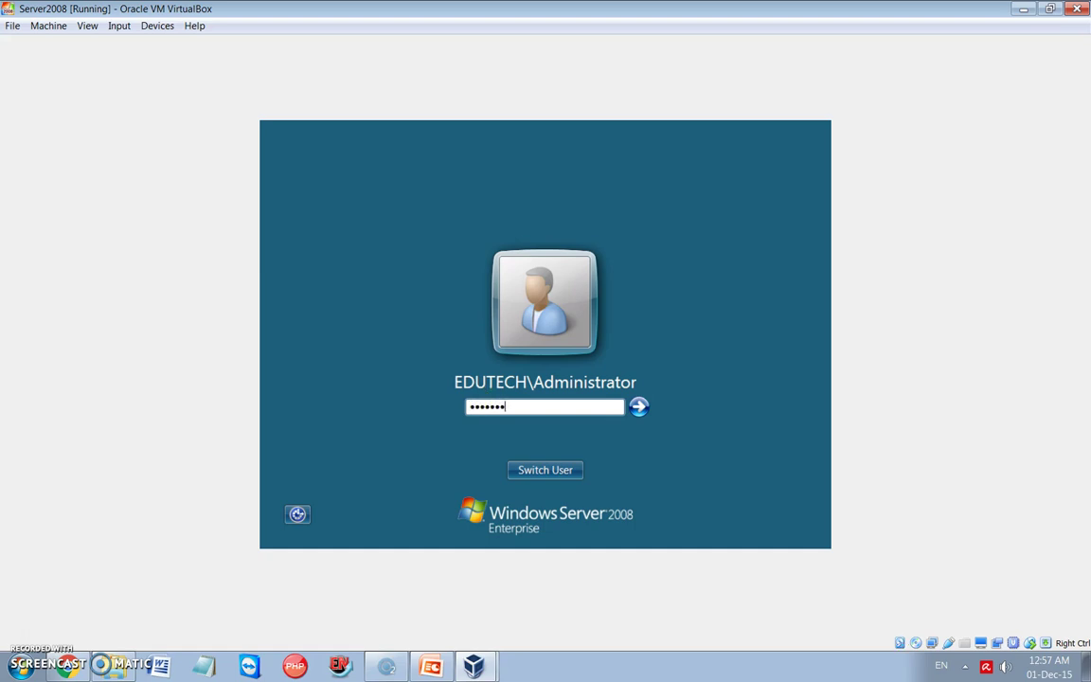
key("Return")
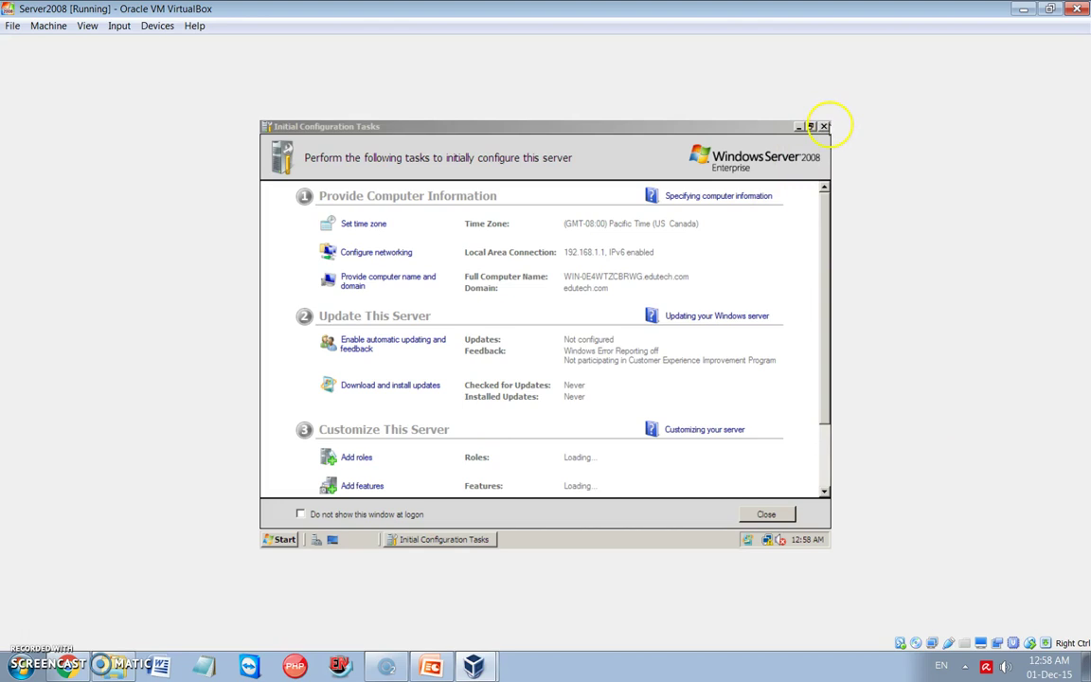
Close Initial Configuration Tasks, confirm AD DS and DNS Server are installed, and launch Add Roles
left_click(824, 126)
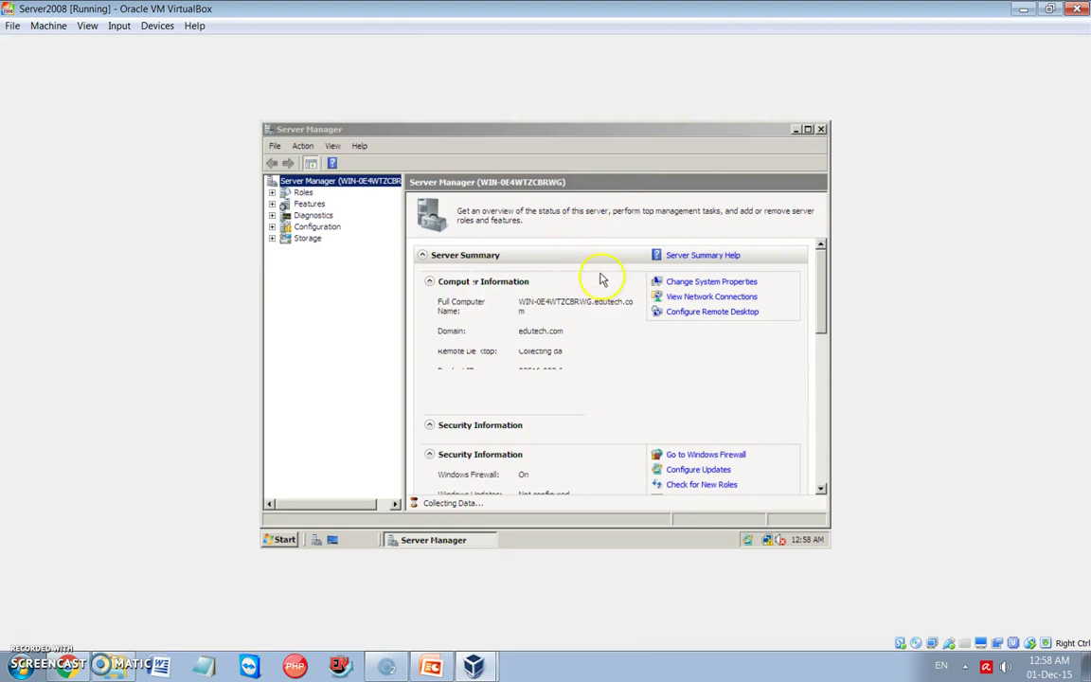
left_click(303, 193)
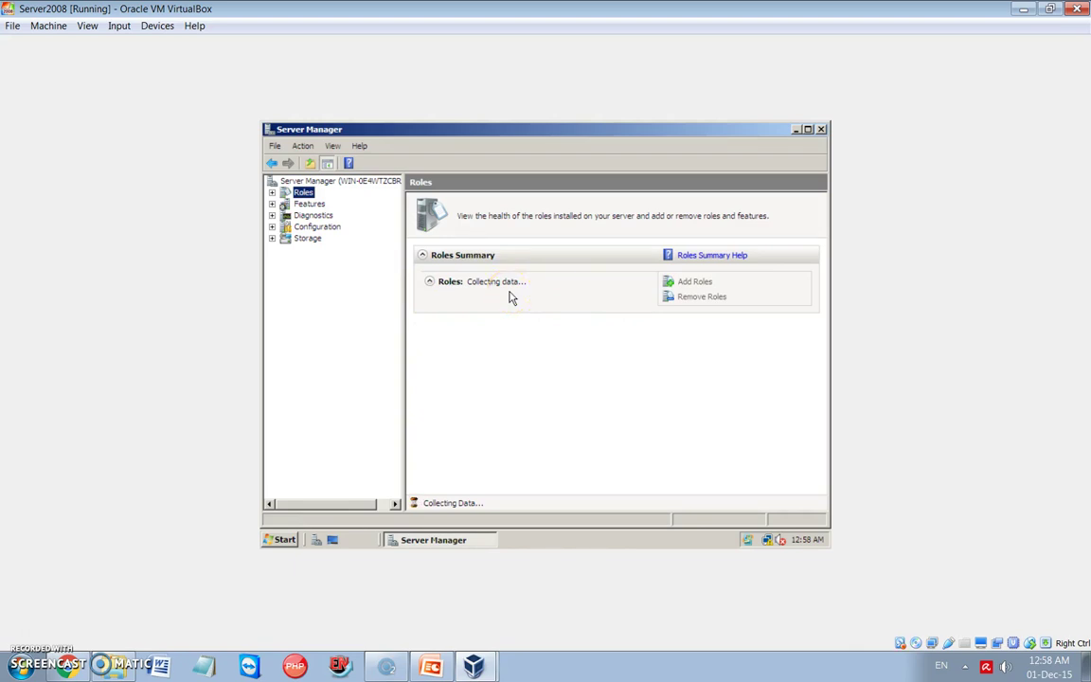
left_click(542, 356)
left_click(489, 309)
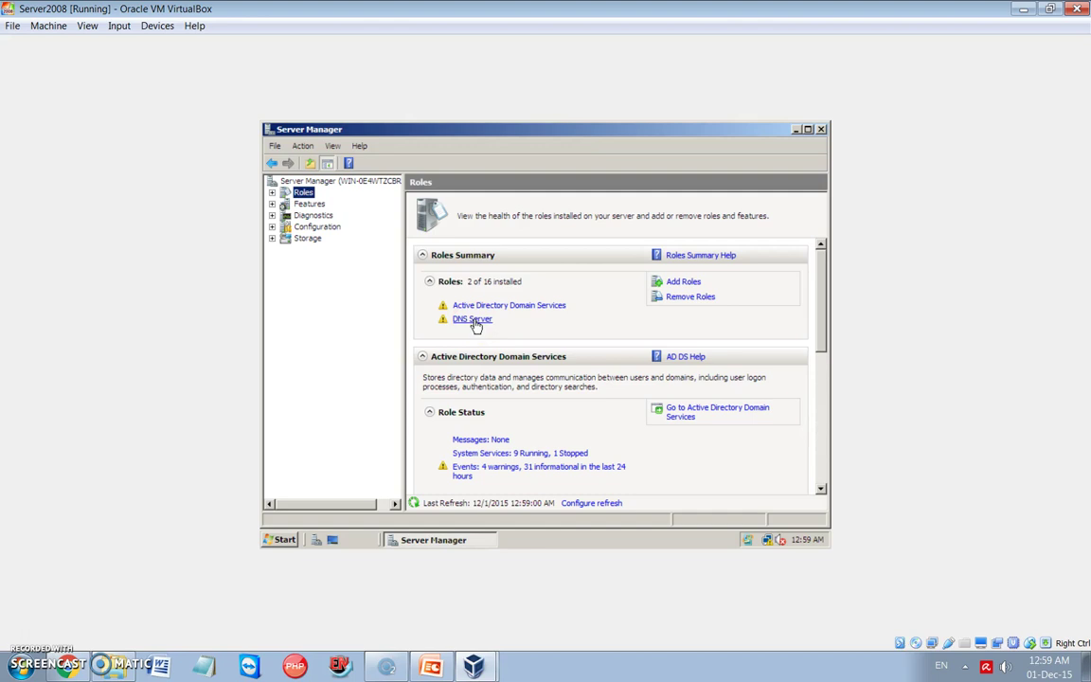
left_click(681, 283)
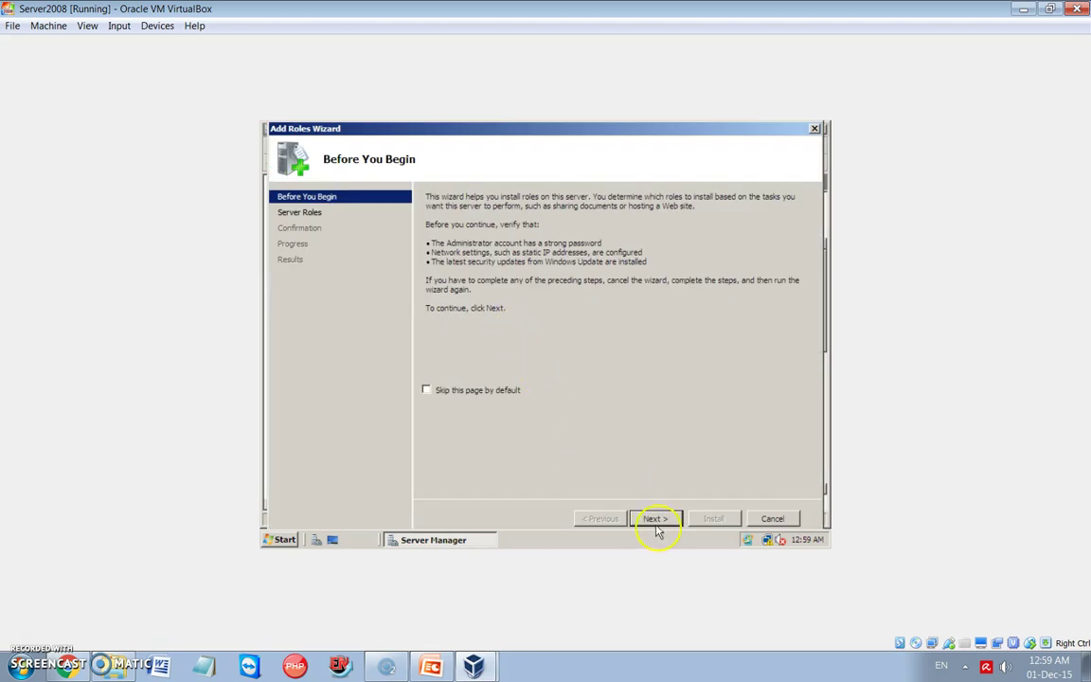
Select the DHCP Server role and keep the 192.168.1.1 network connection binding
left_click(657, 519)
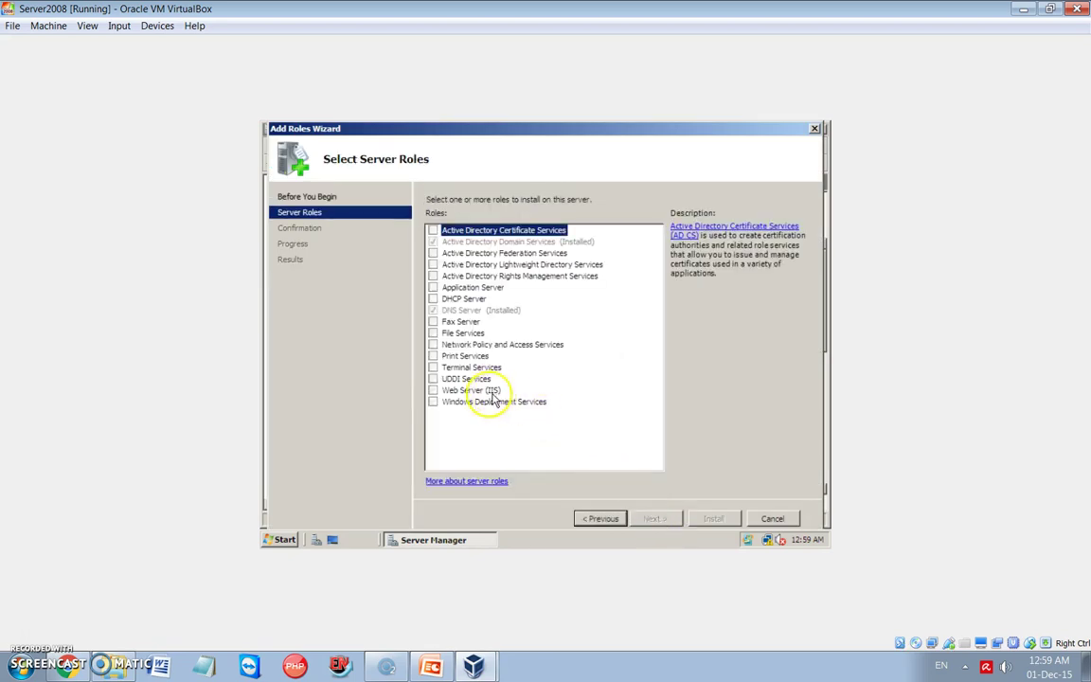
left_click(434, 299)
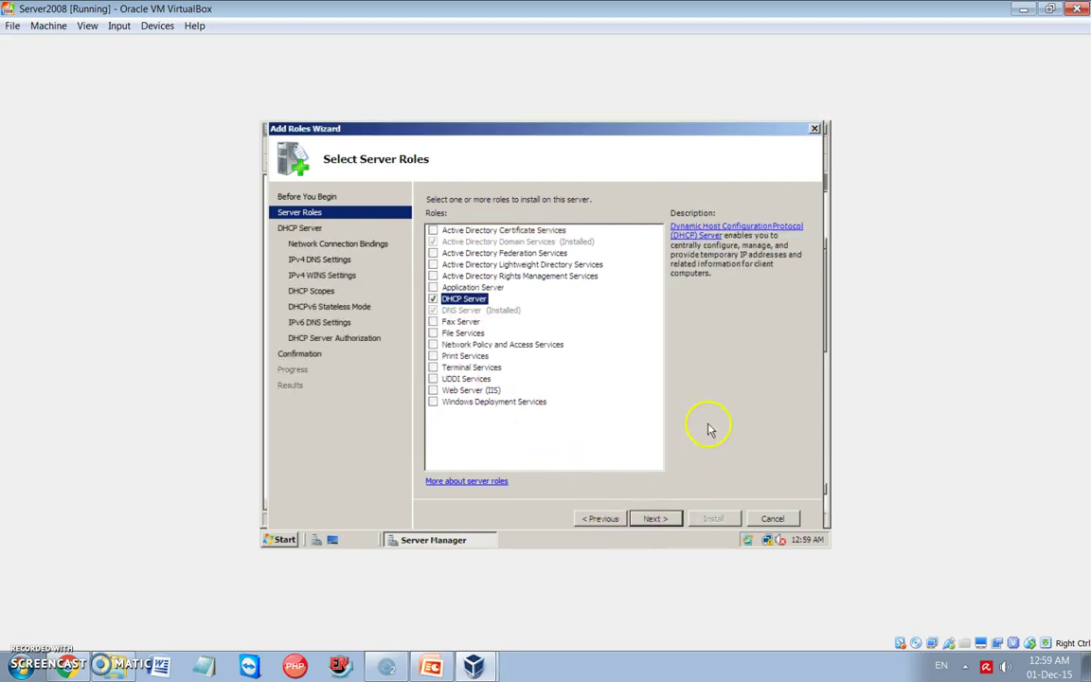
left_click(655, 519)
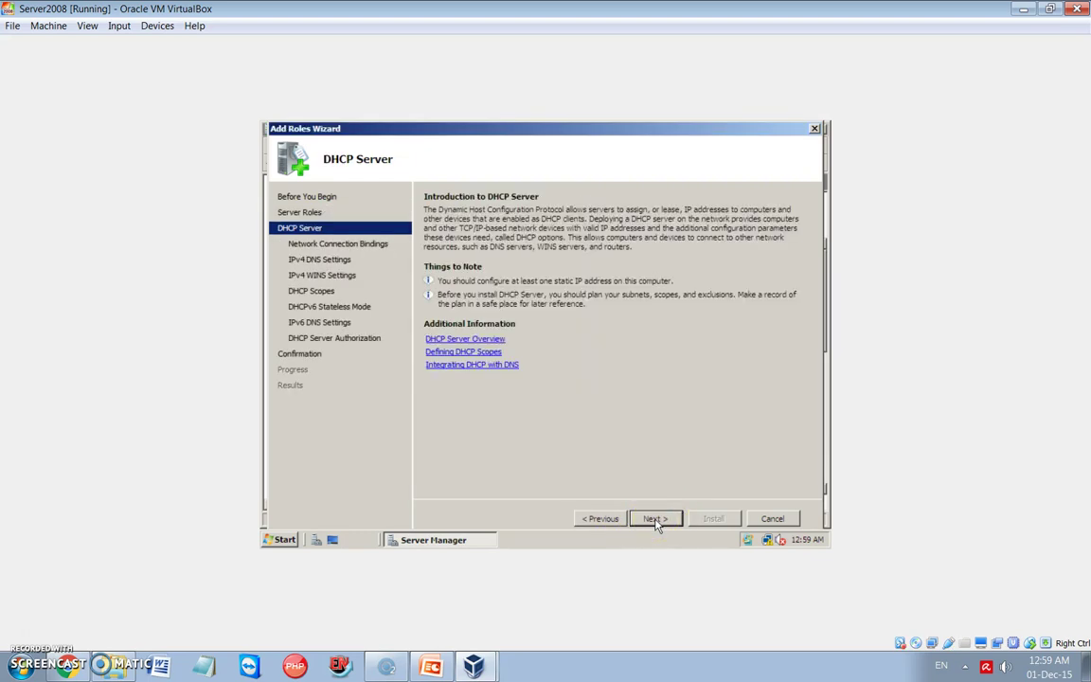
left_click(655, 519)
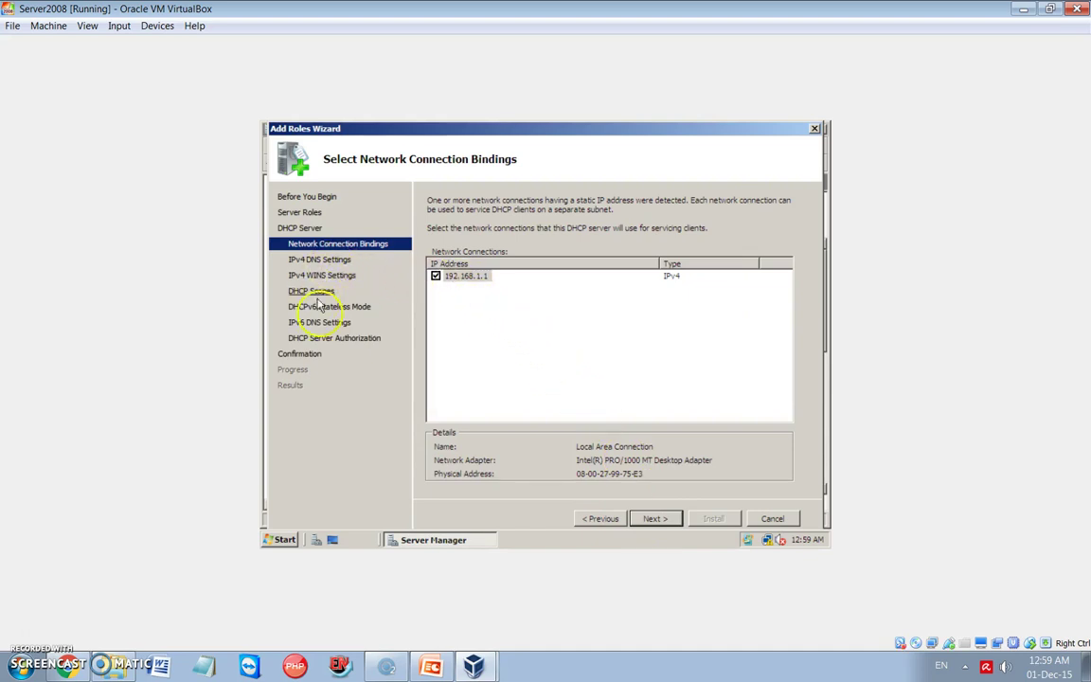
left_click(656, 519)
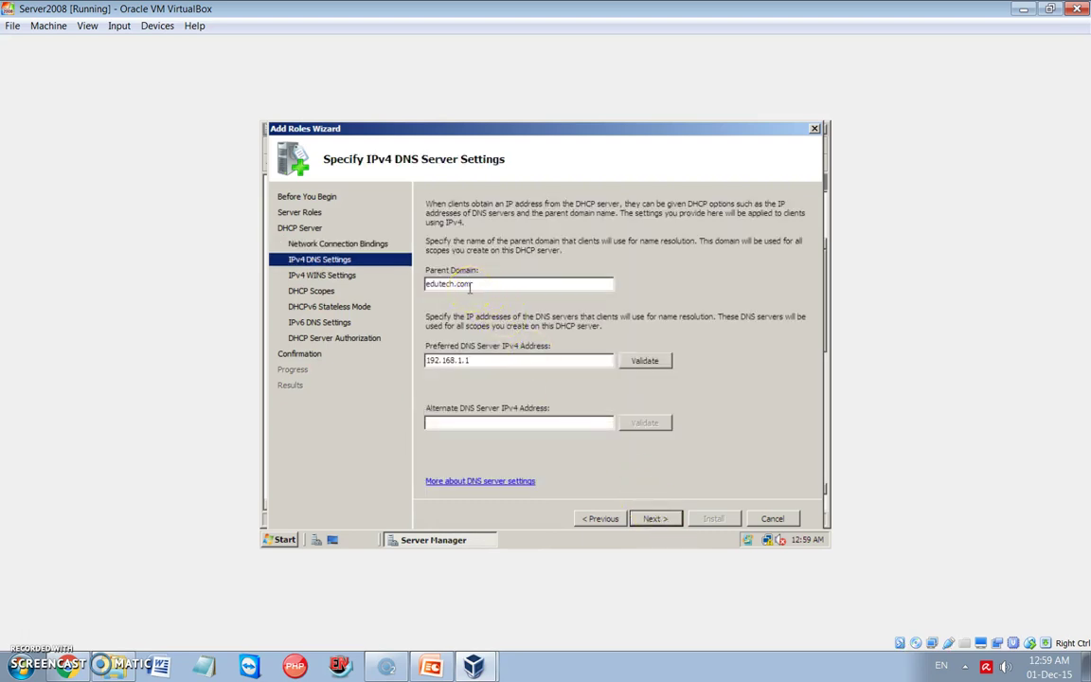
Accept the IPv4 DNS settings with preferred DNS server 192.168.1.1
left_click(477, 361)
left_click(479, 360)
left_click_drag(471, 361, 429, 361)
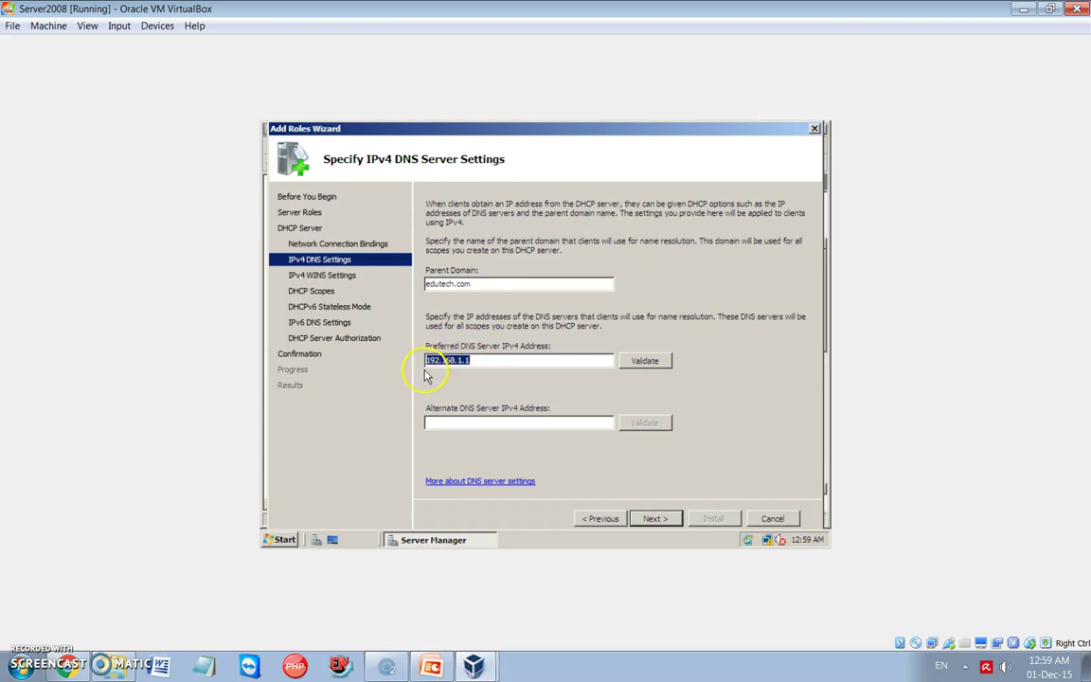
left_click(652, 519)
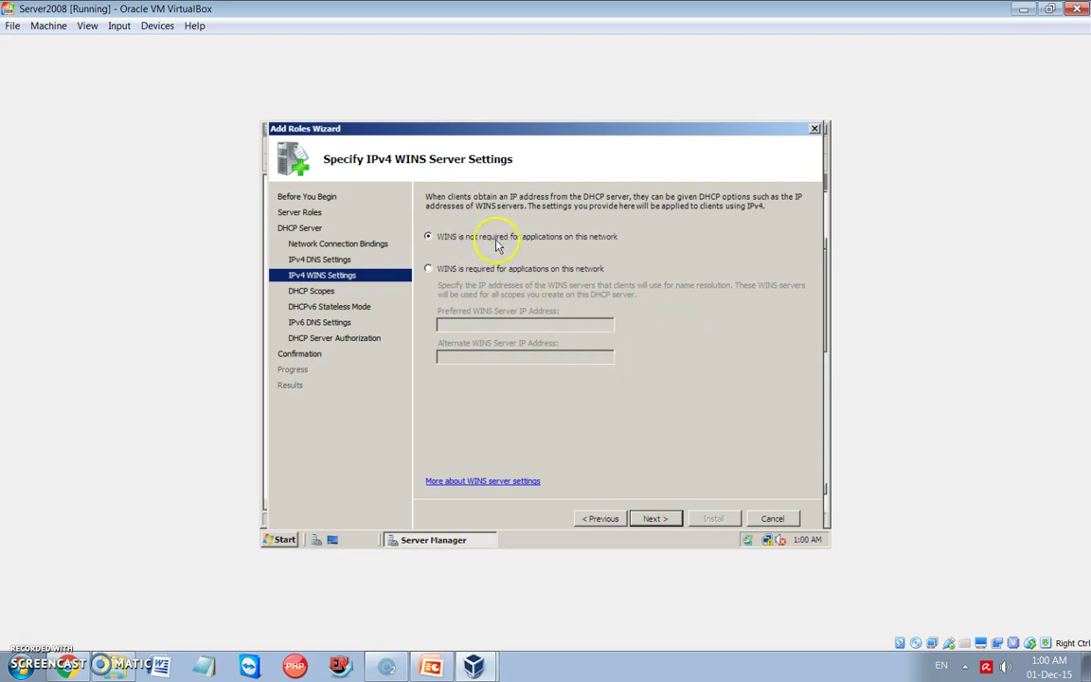
Add Scope-1 spanning 192.168.1.10–192.168.1.100, mask 255.255.255.0, gateway 192.168.1.1, leaving WINS not required
left_click(654, 519)
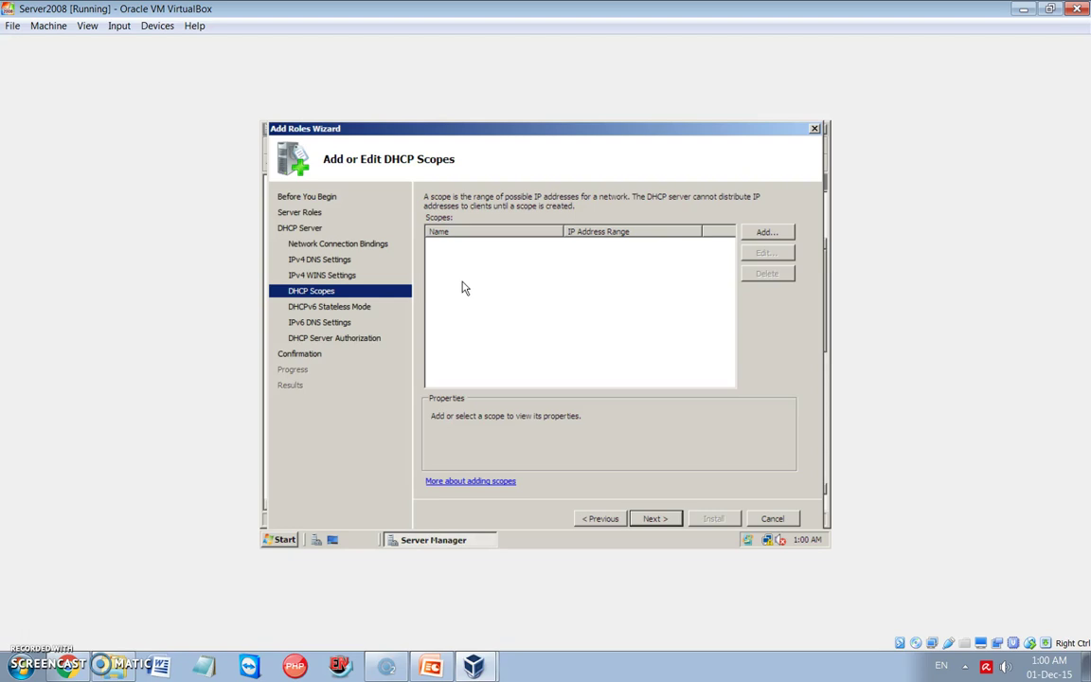
left_click(766, 232)
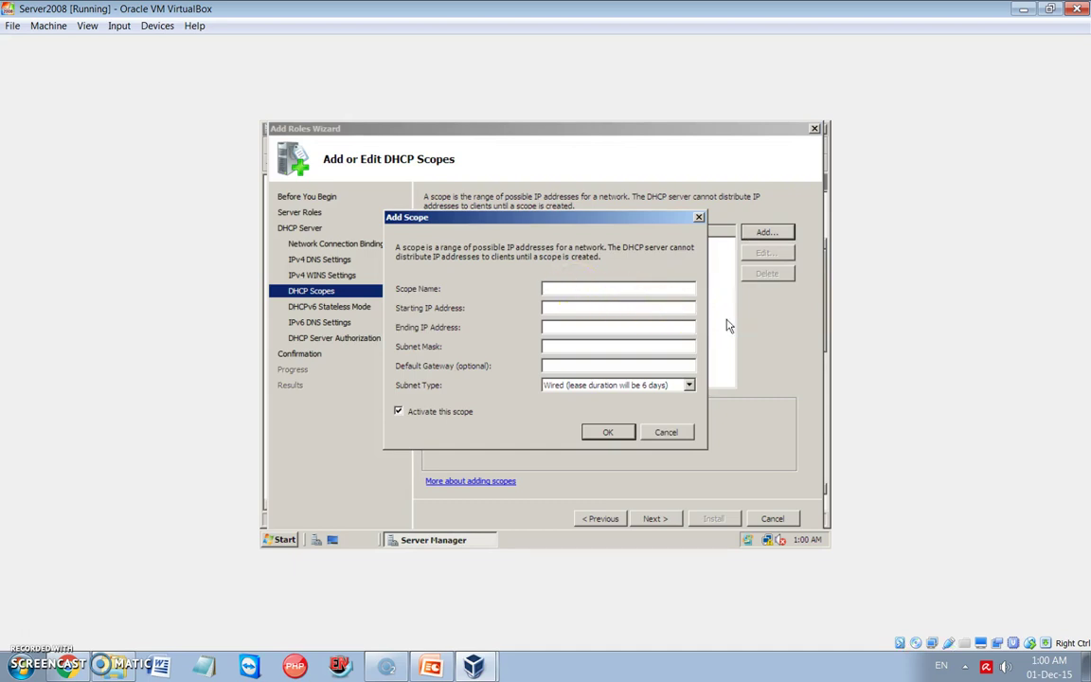
type("Scope-1")
left_click(544, 307)
type("192.168.1.10")
left_click(545, 327)
type("192.168.10")
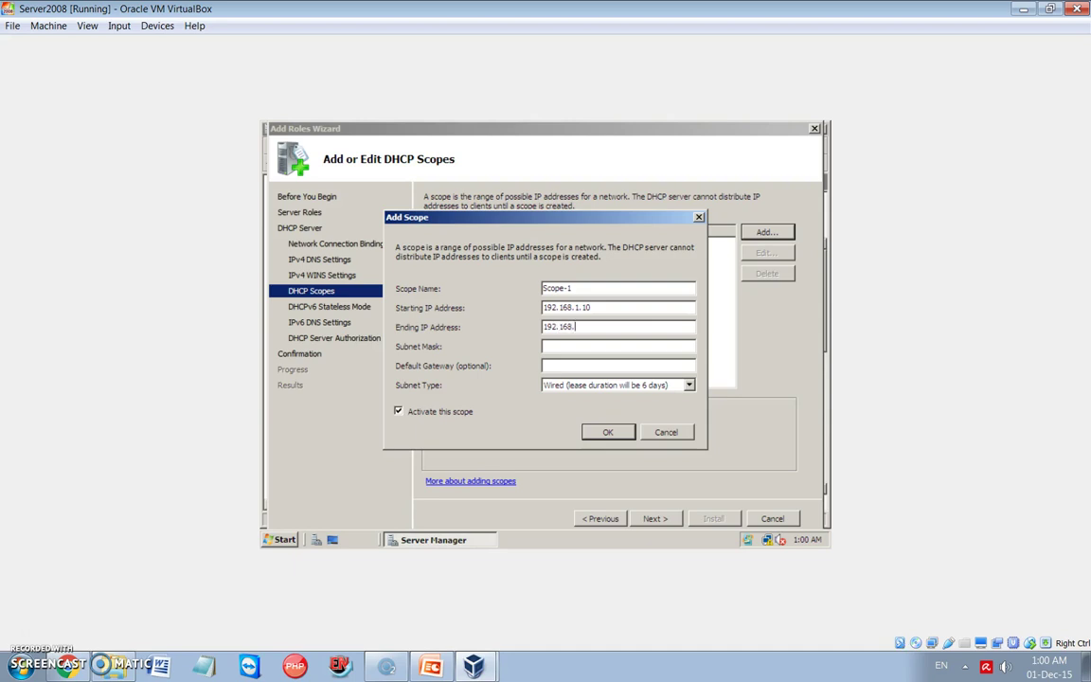
key("BackSpace")
key("BackSpace")
type("1.100")
left_click(543, 346)
type("255.2")
type("55.255")
type(".0")
type("19")
type("2.168.")
type("1.1")
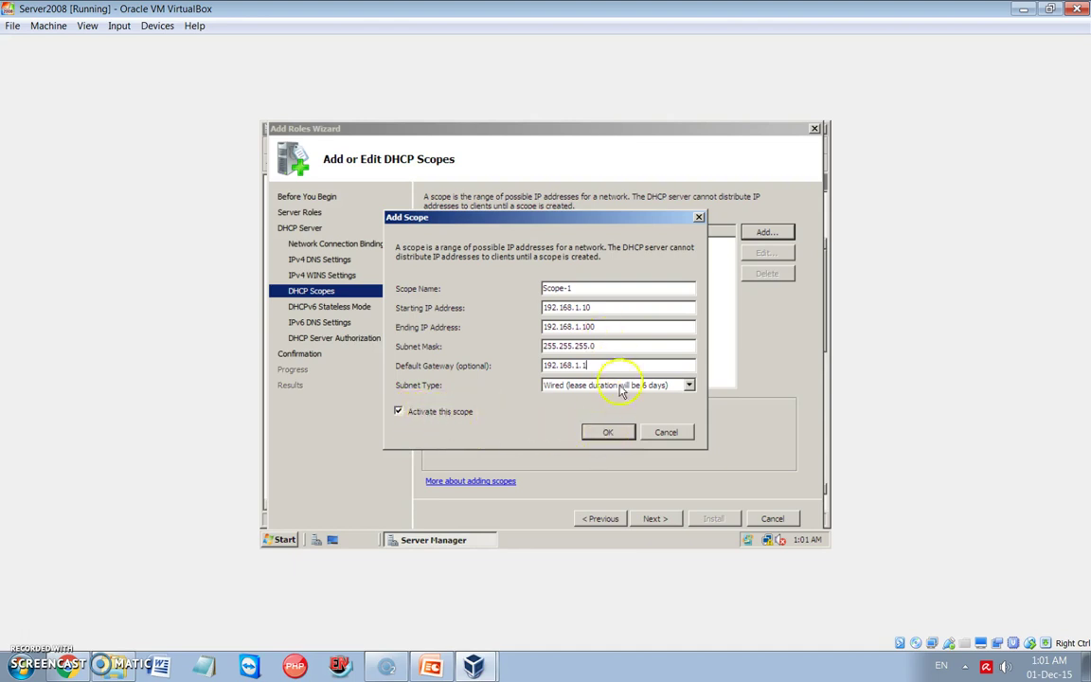
left_click(610, 433)
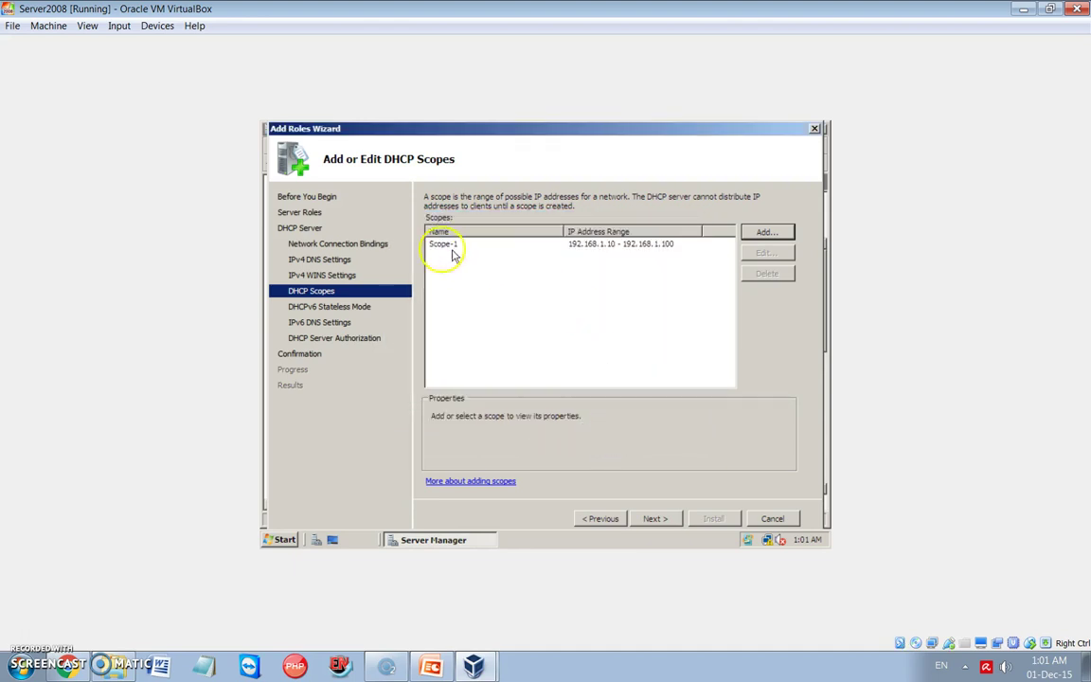
Widen the scope list view and inspect Scope-1's properties
left_click_drag(562, 233, 502, 242)
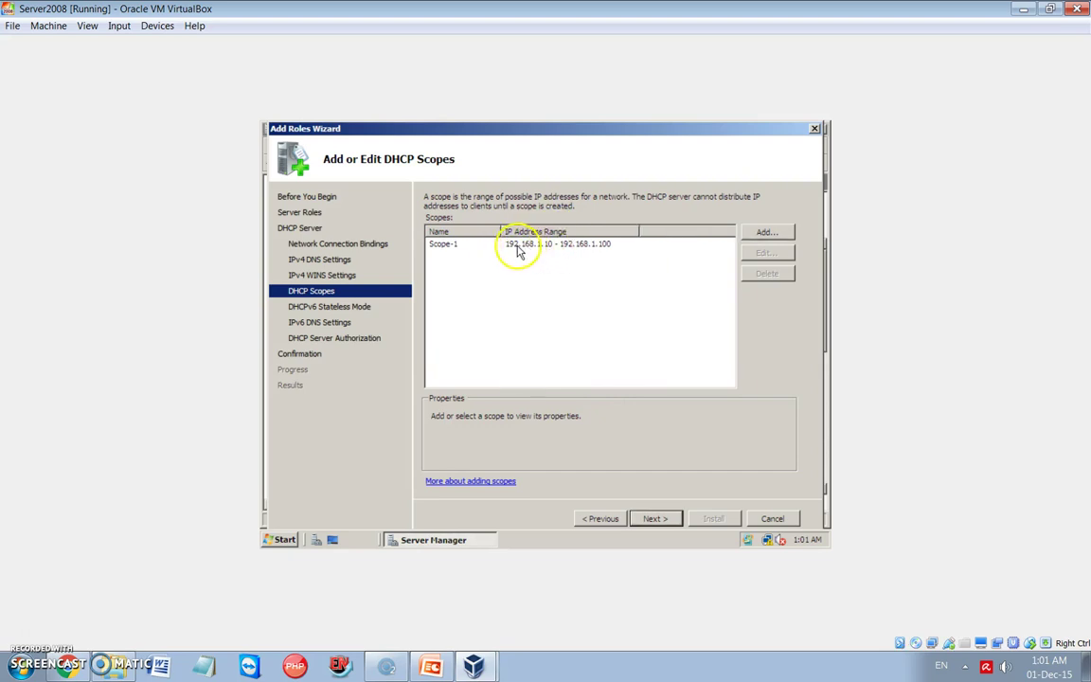
left_click(527, 249)
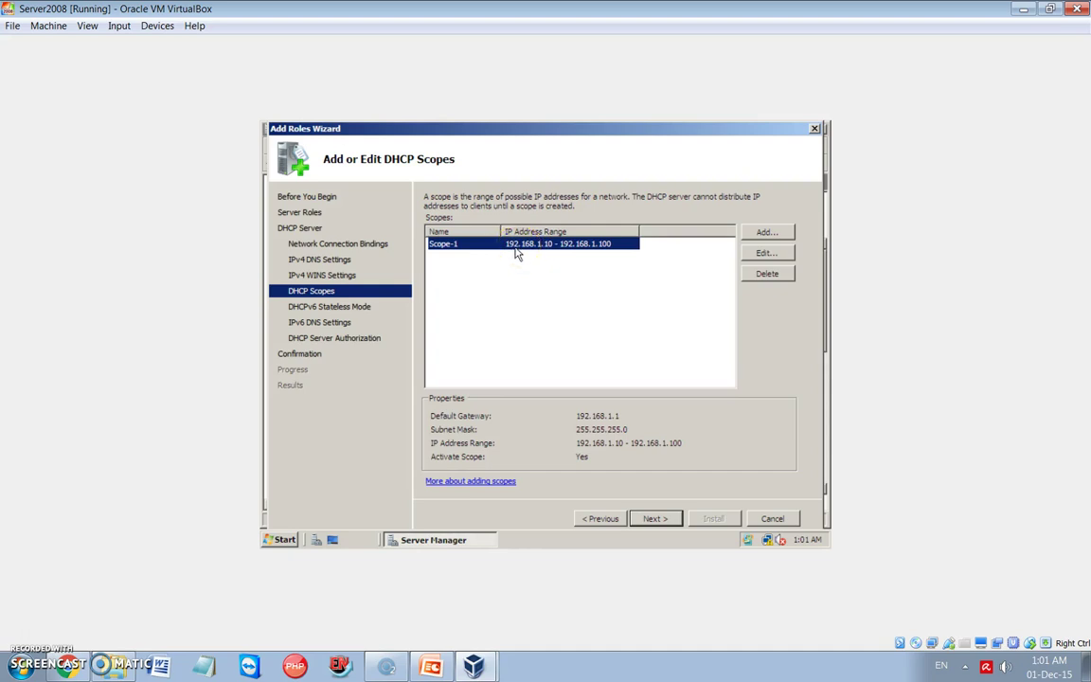
left_click(541, 254)
left_click(560, 254)
Keep DHCPv6 stateless mode, IPv6 DNS and current-credential authorization defaults, then install DHCP Server
left_click(655, 518)
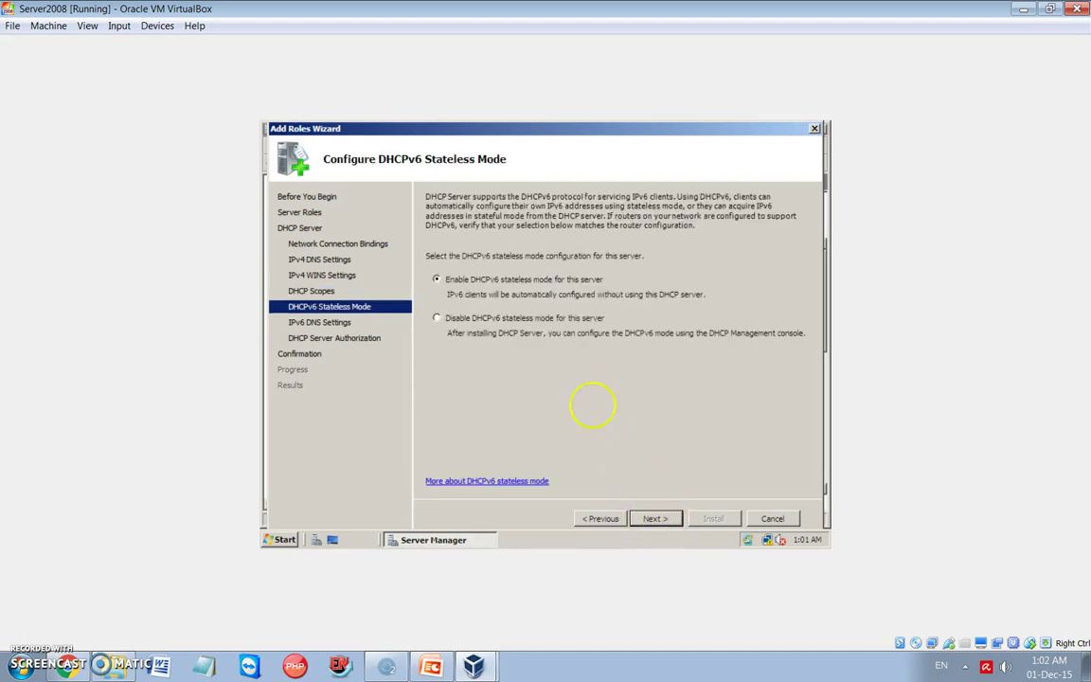
left_click(653, 518)
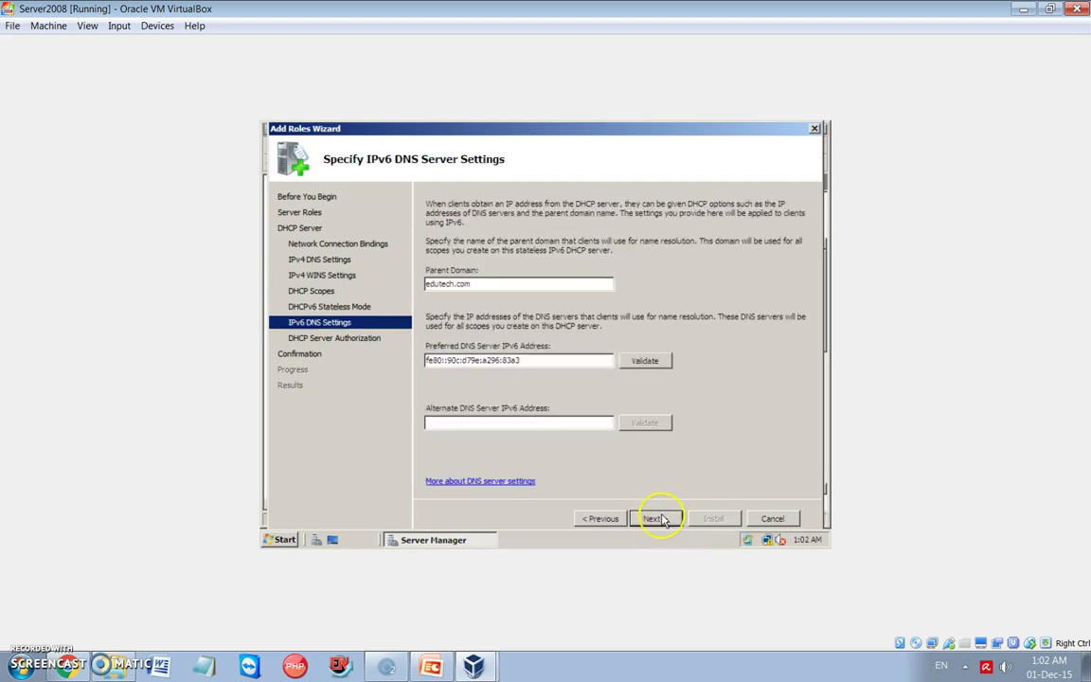
left_click(663, 519)
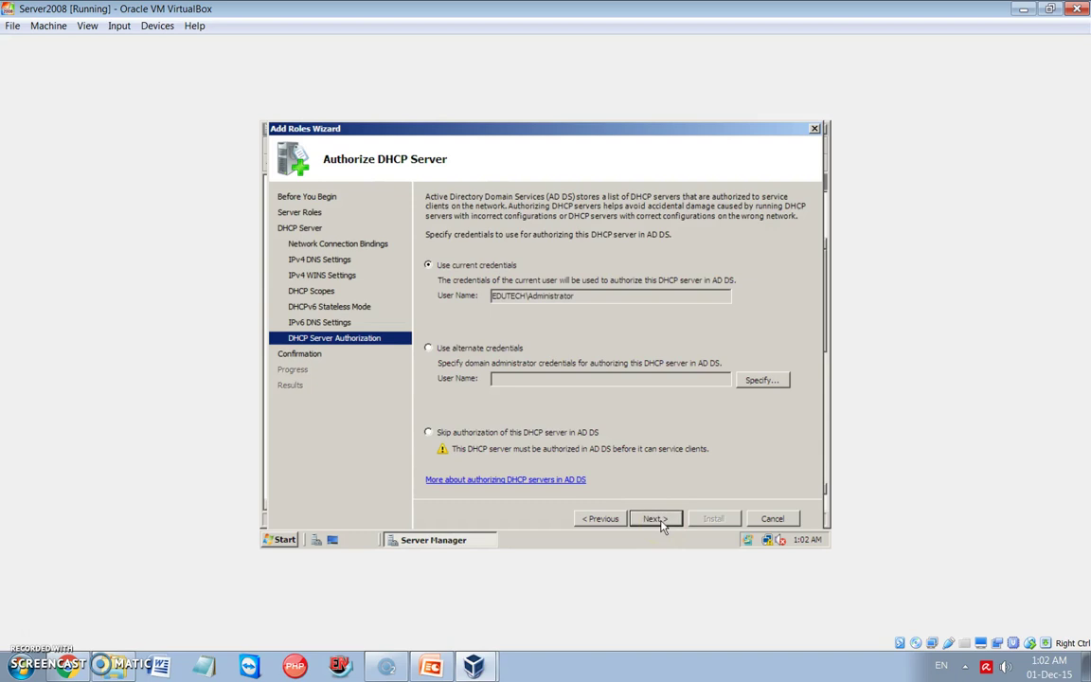
left_click(655, 519)
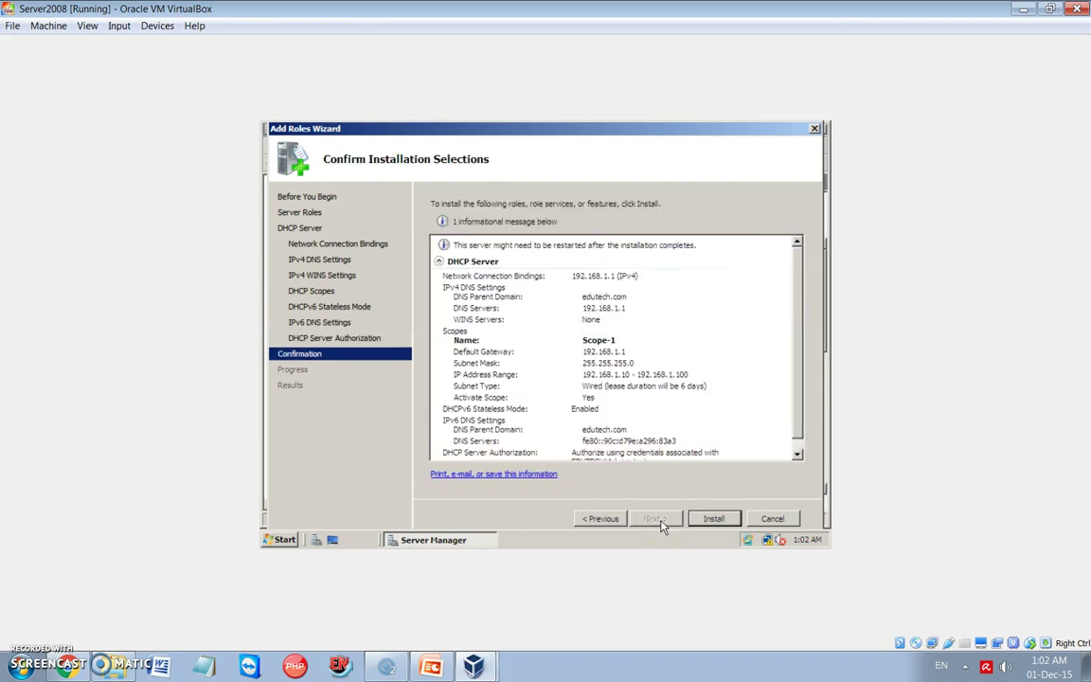
left_click(713, 519)
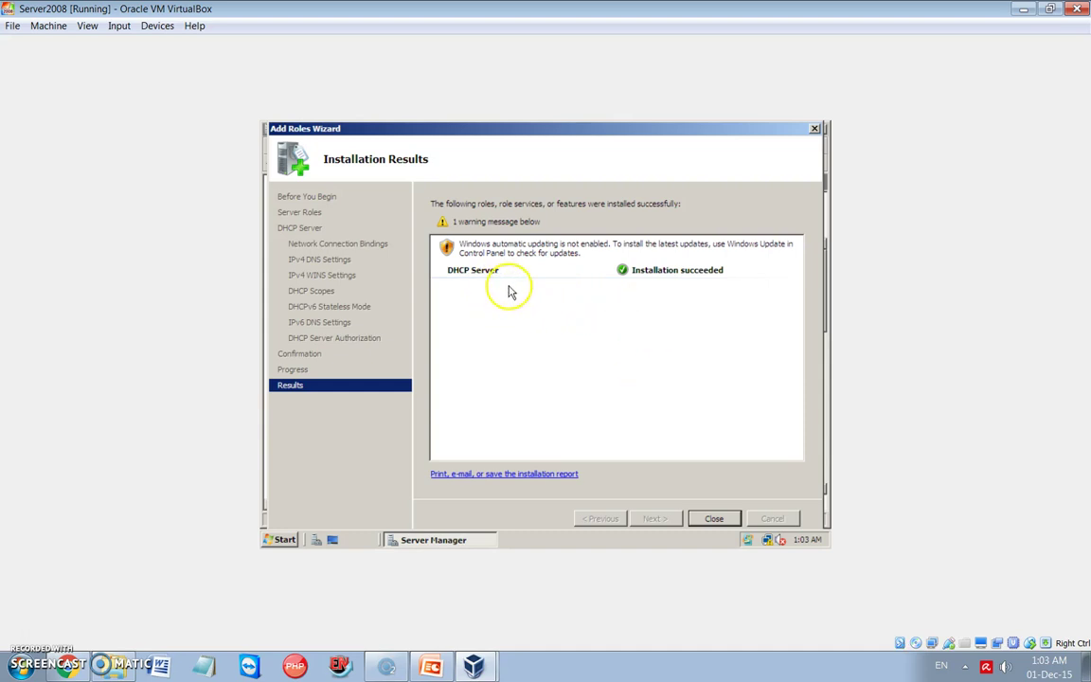
Close the finished wizard and Server Manager, then bring up the Start menu
left_click(714, 519)
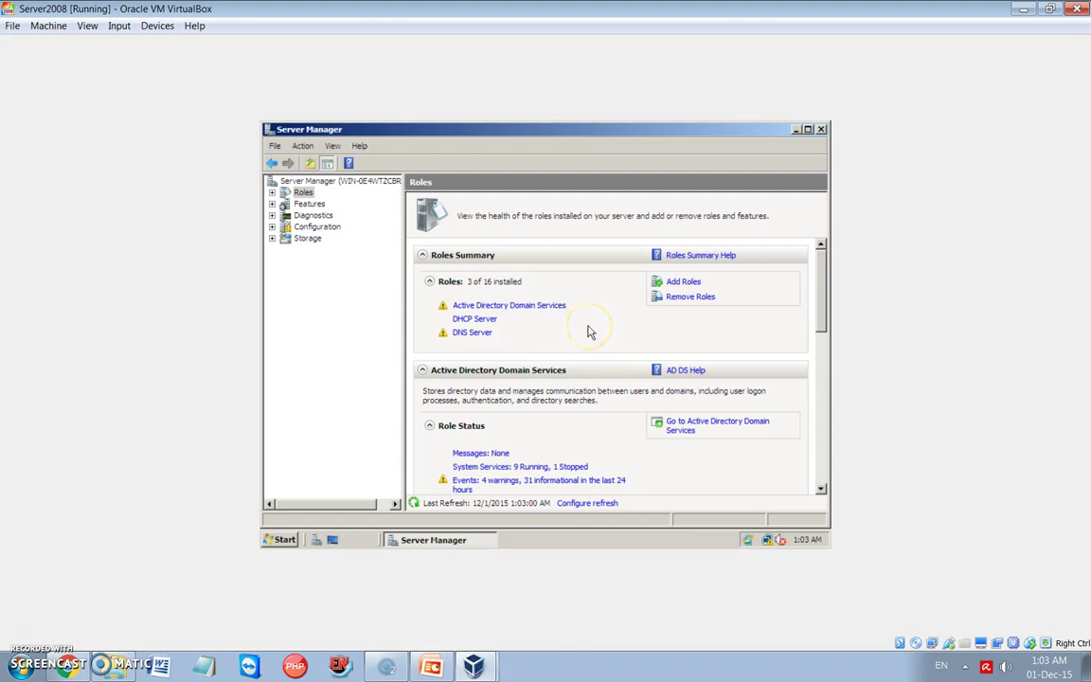
left_click(821, 128)
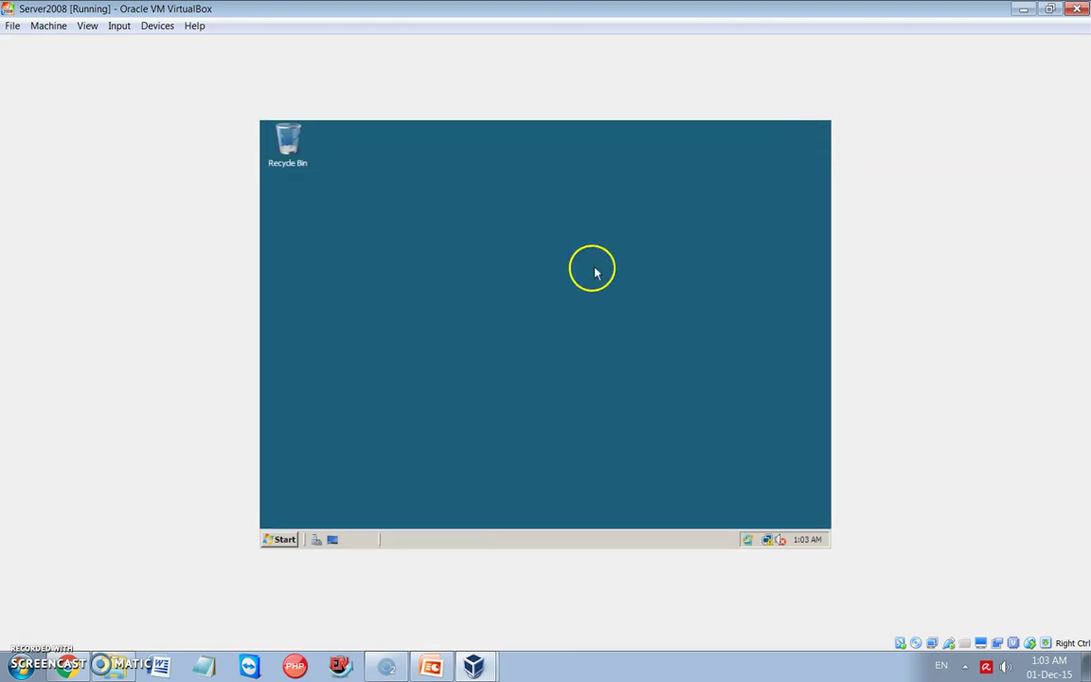
left_click(276, 540)
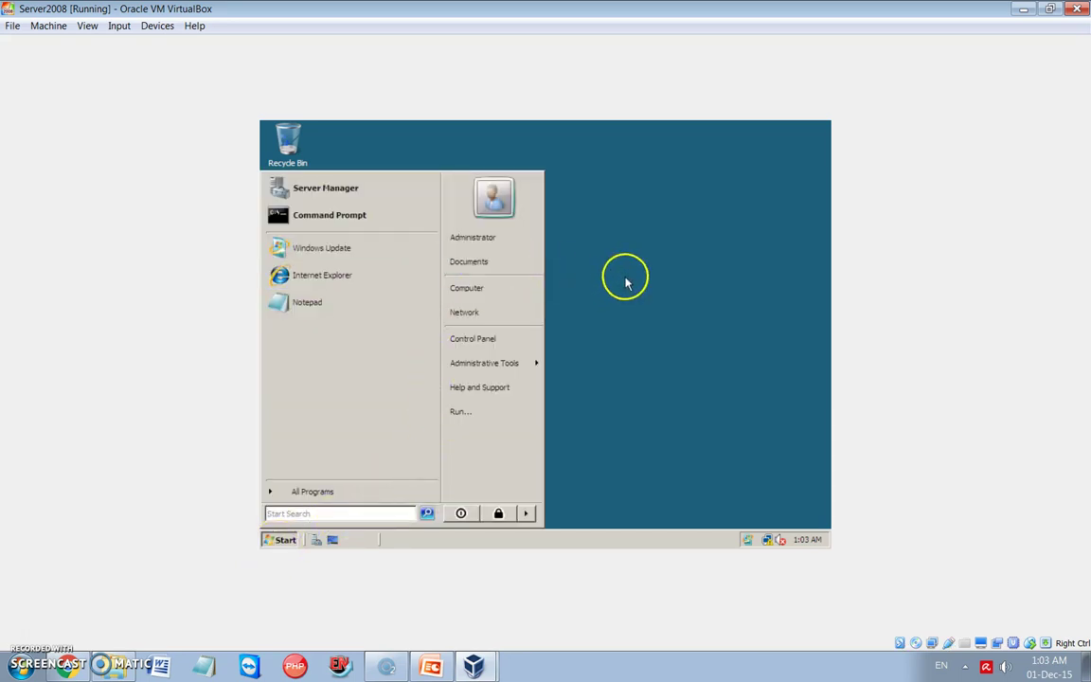
Open Command Prompt, run ipconfig showing 192.168.1.1, retry as ipconfig/a, and enlarge the console
left_click(384, 220)
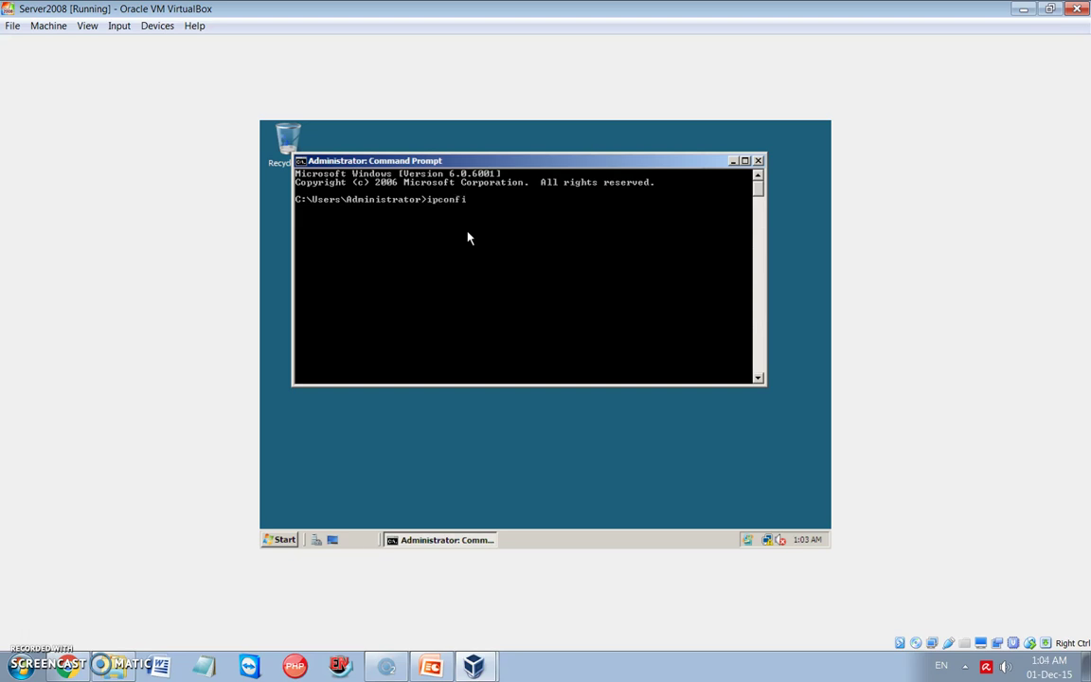
key("Return")
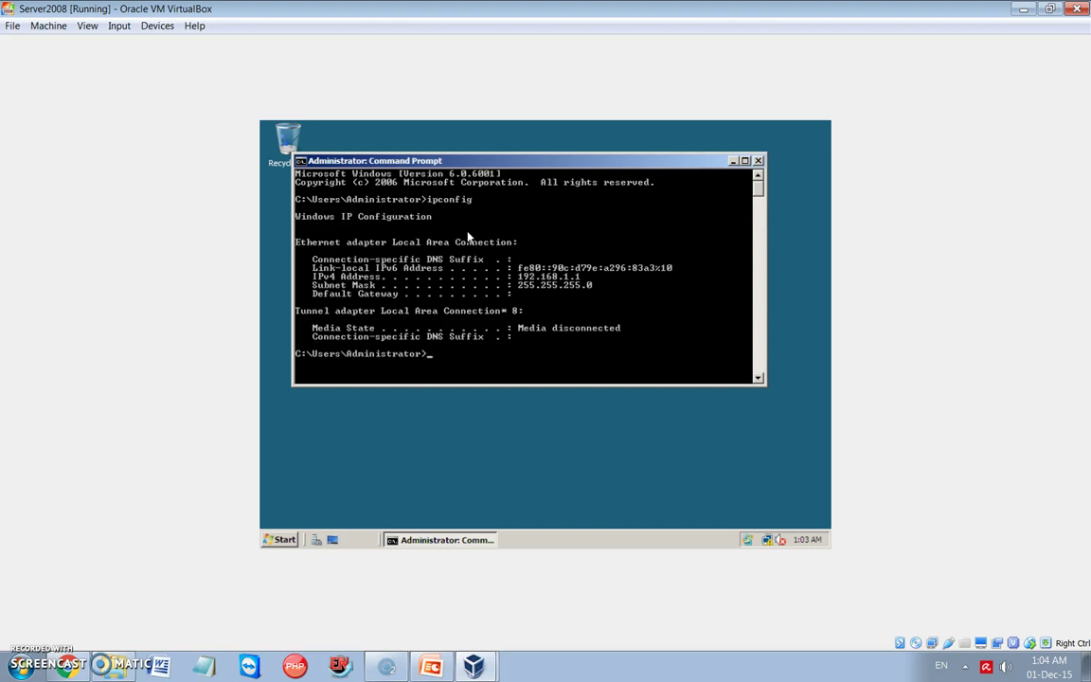
key("Up")
key("Return")
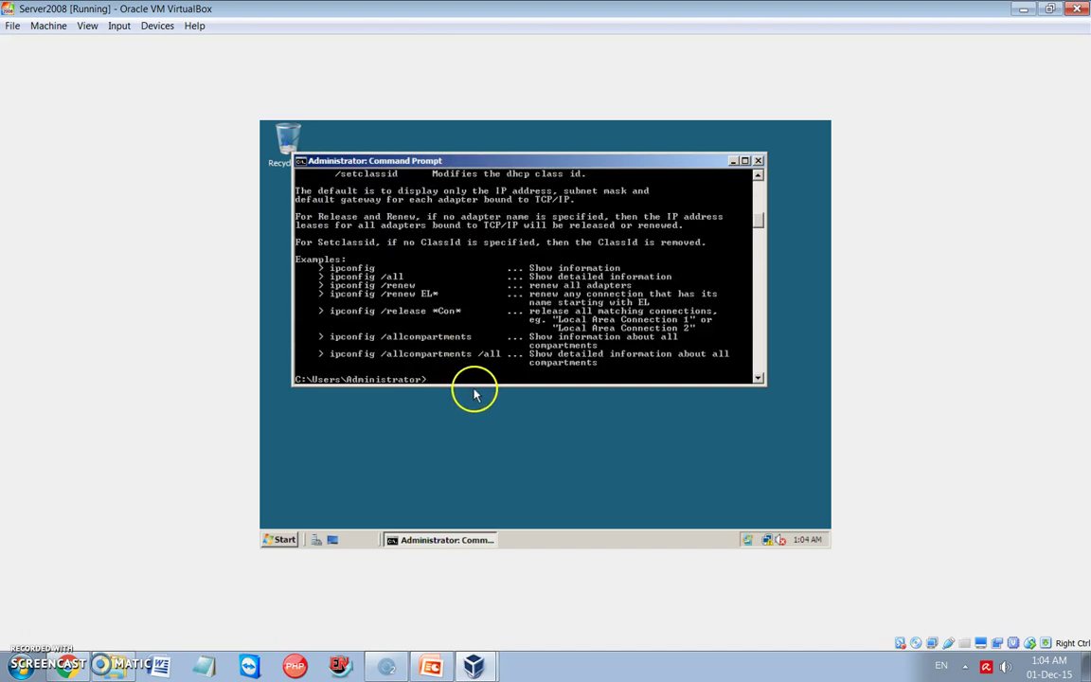
left_click_drag(475, 384, 473, 486)
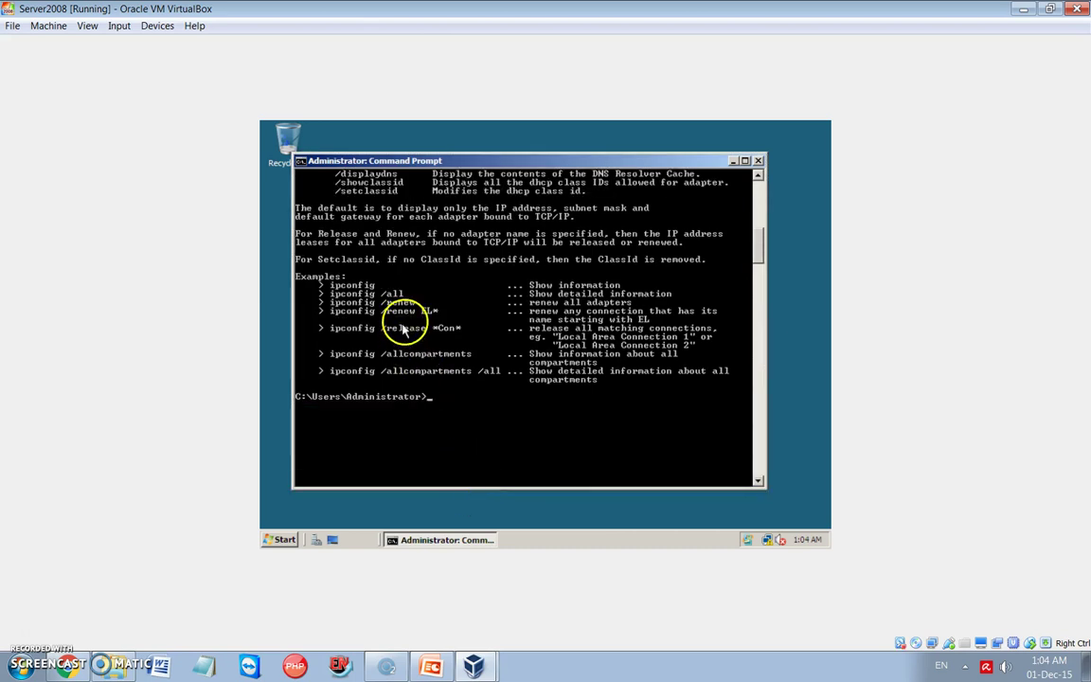
scroll(408, 326, "up", 10)
scroll(407, 327, "up", 3)
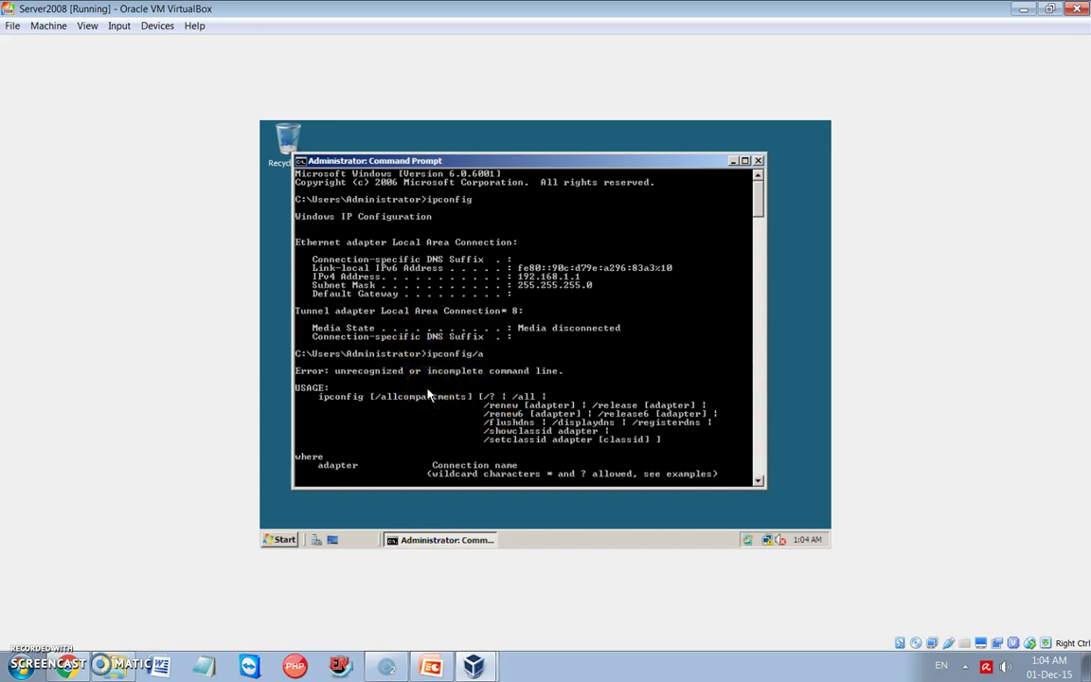
key("Up")
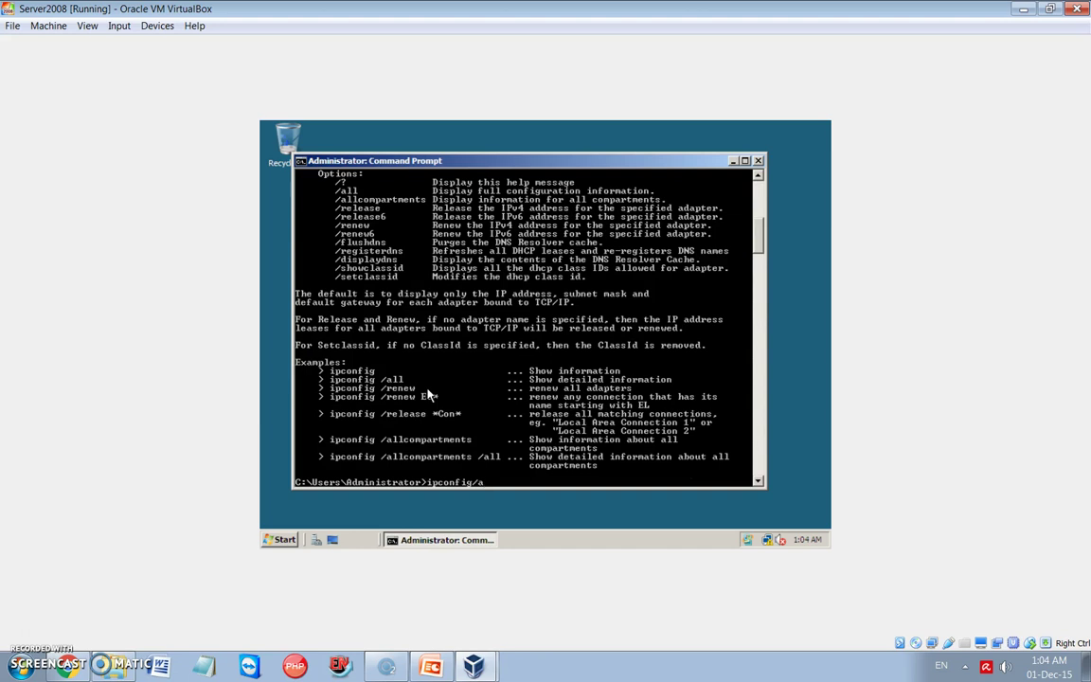
Run ipconfig/all, review the adapter details showing DHCP disabled, then close Command Prompt
key("Return")
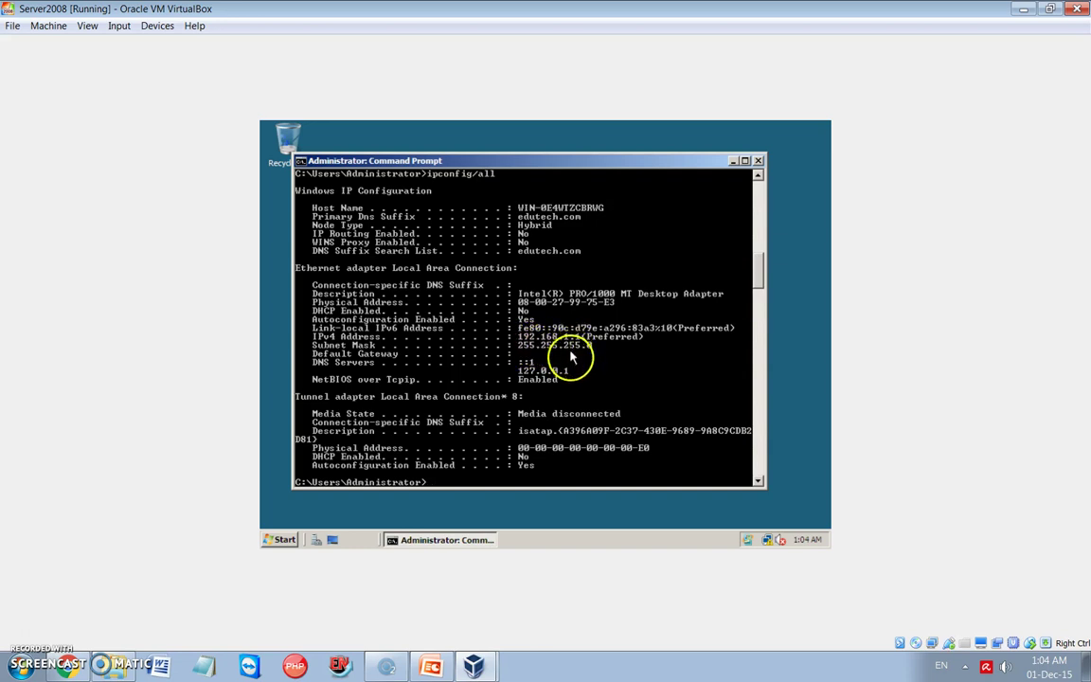
scroll(577, 378, "down", 1)
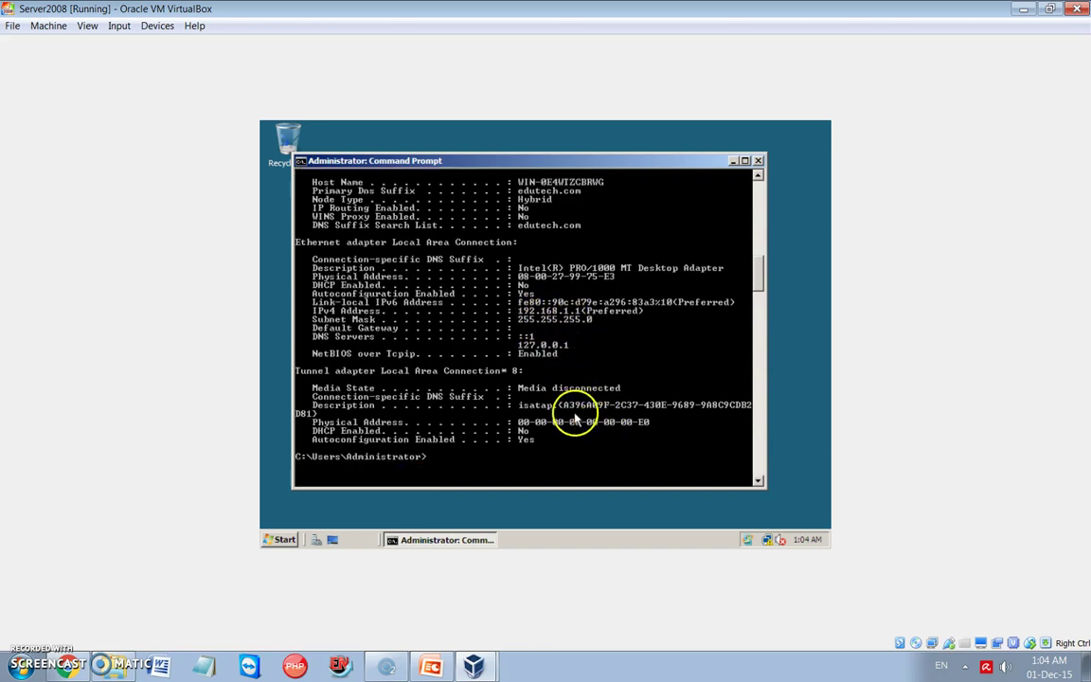
scroll(530, 403, "up", 1)
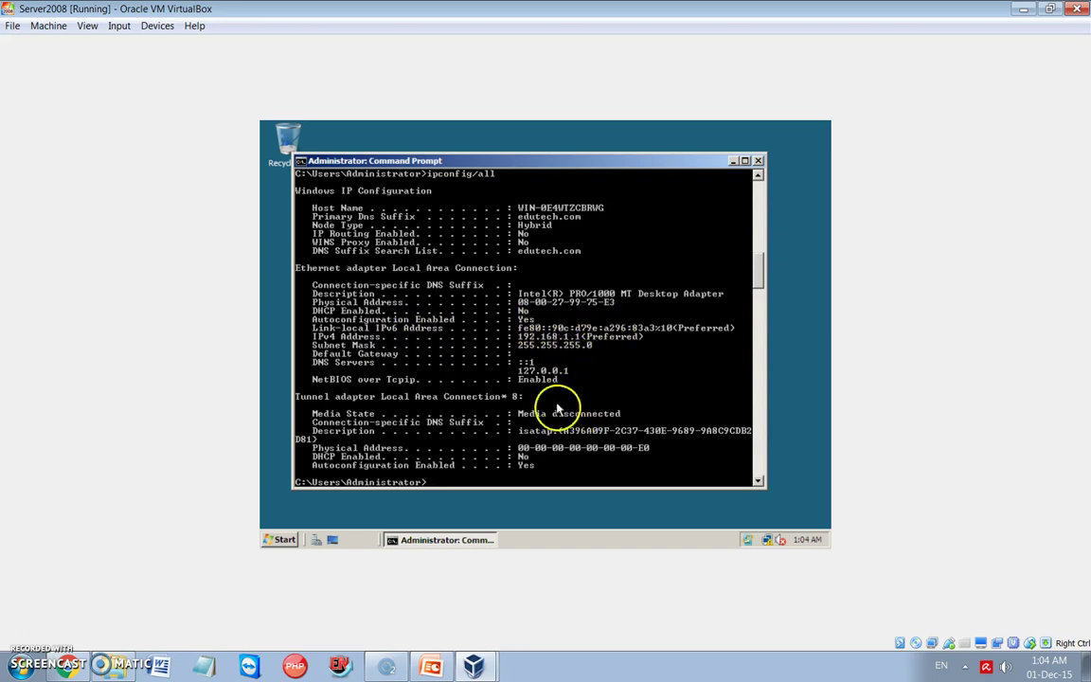
scroll(549, 379, "down", 1)
scroll(549, 378, "down", 1)
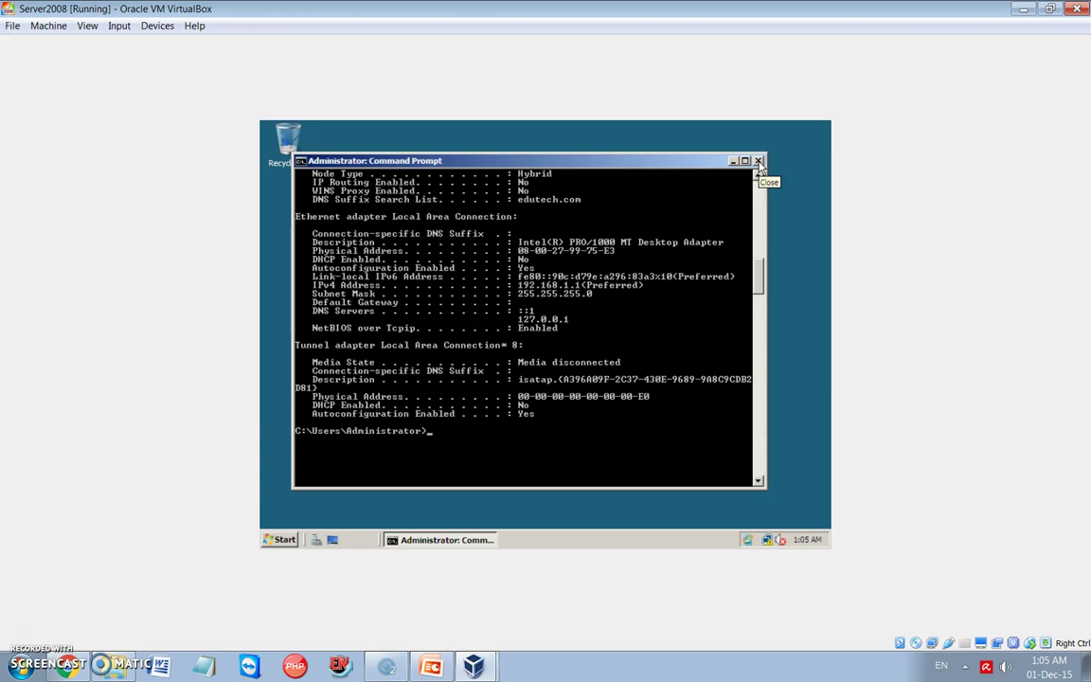
left_click(758, 161)
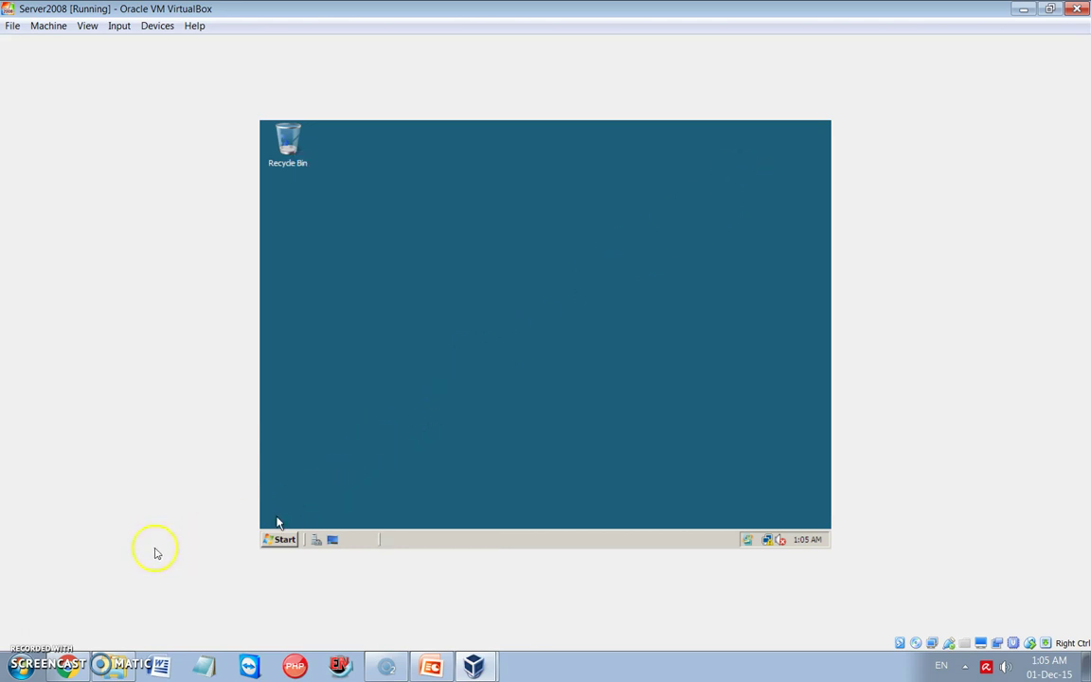